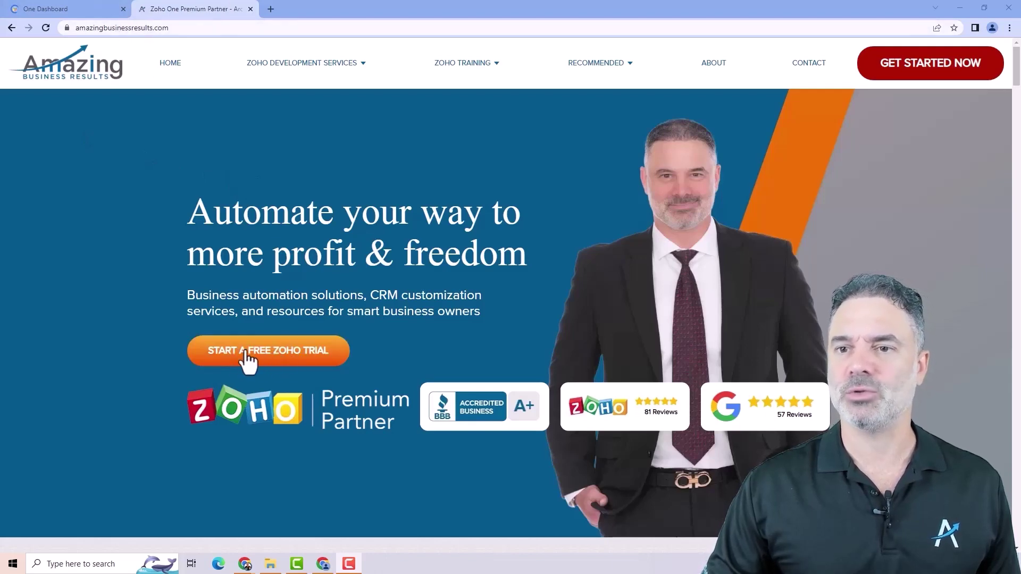
Step: Dismiss the trial and region prompts, then switch to the Zoho One dashboard's app sidebar
{"action": "left_click", "coordinate": [290, 364]}
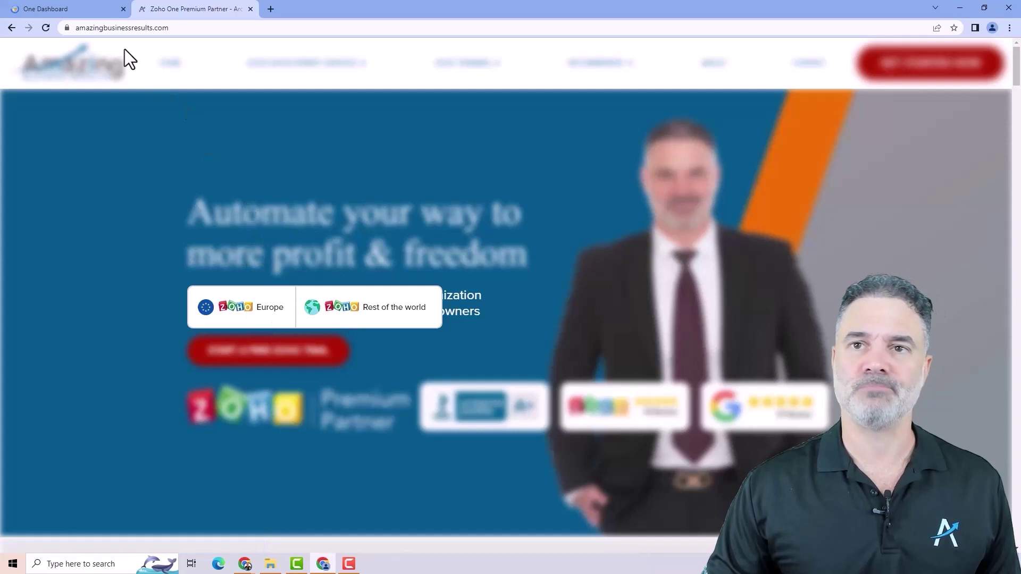
{"action": "left_click", "coordinate": [310, 187]}
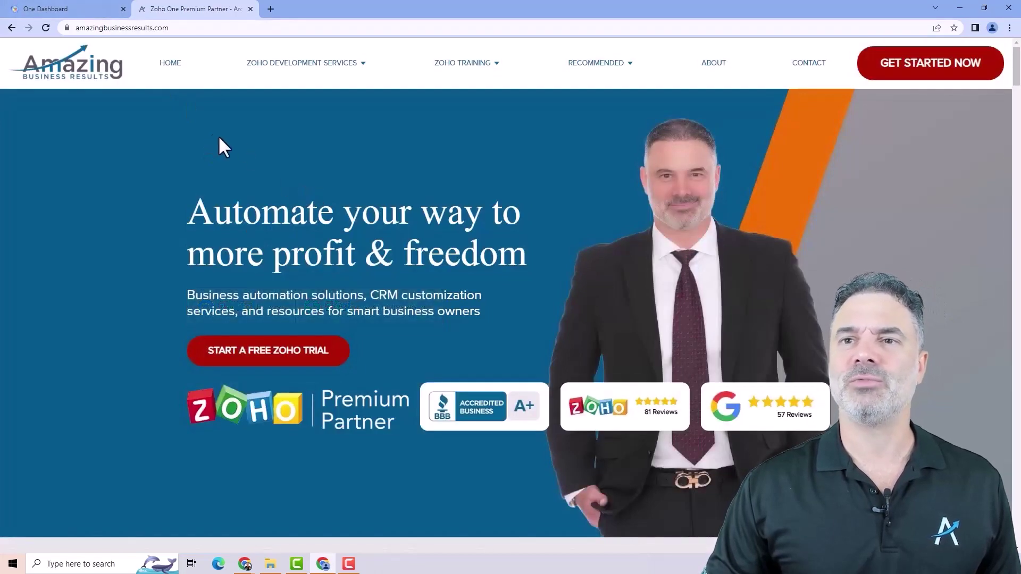
{"action": "left_click", "coordinate": [81, 8]}
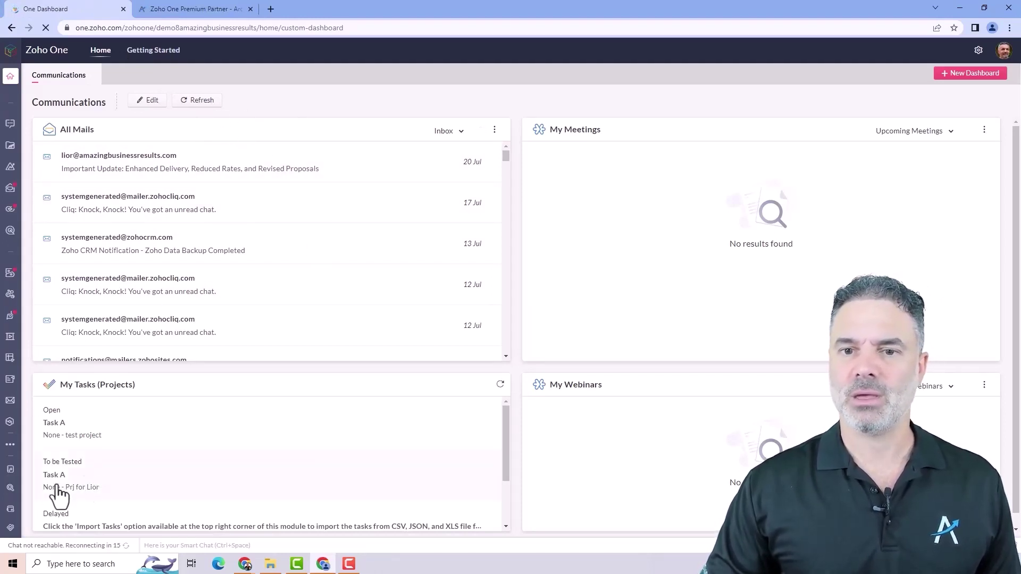
{"action": "mouse_move", "coordinate": [11, 481]}
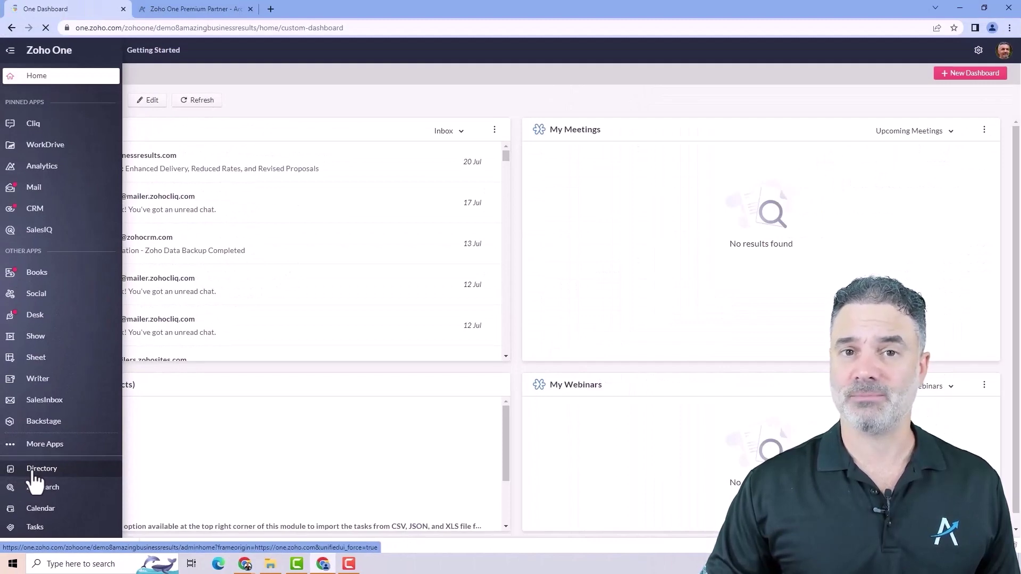
Step: Open Directory to show its dashboard with 2 users, 28 apps and 0 groups
{"action": "left_click", "coordinate": [33, 474]}
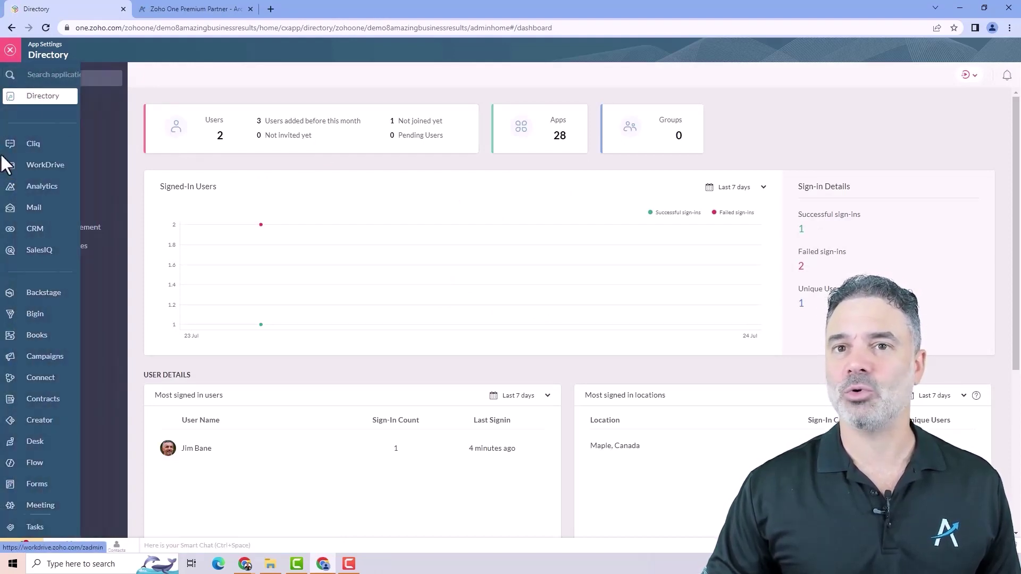
{"action": "mouse_move", "coordinate": [20, 207]}
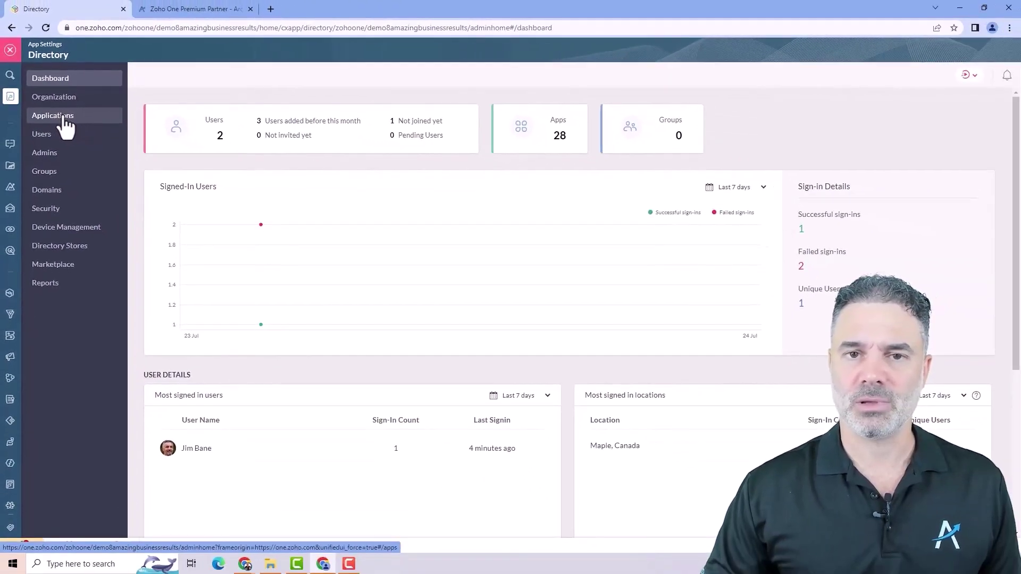
Step: Show the Directory's Applications list of active apps with owners and member counts
{"action": "left_click", "coordinate": [66, 125]}
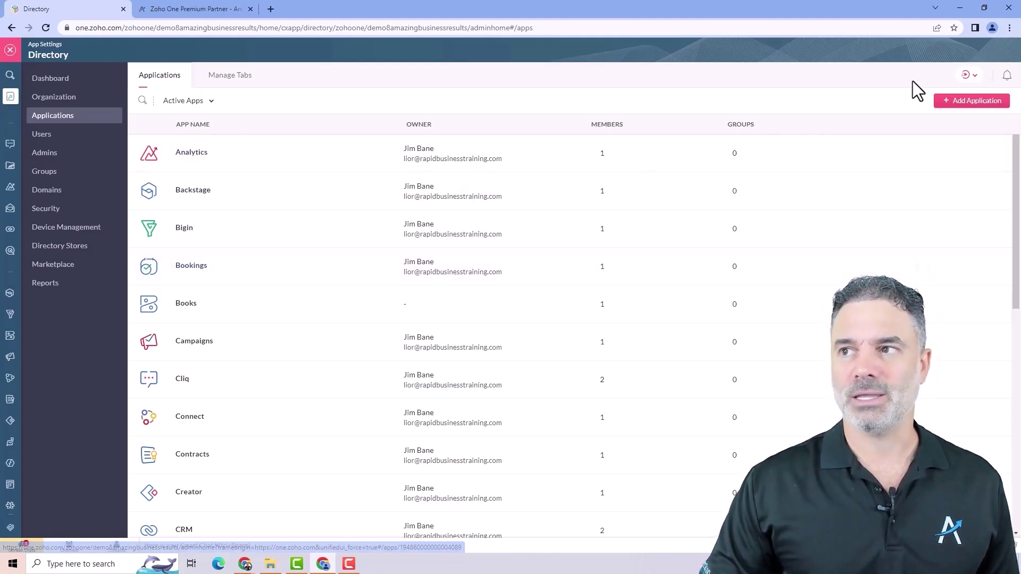
Step: Start a new application and pick Notebook from the Zoho Apps list
{"action": "left_click", "coordinate": [977, 104]}
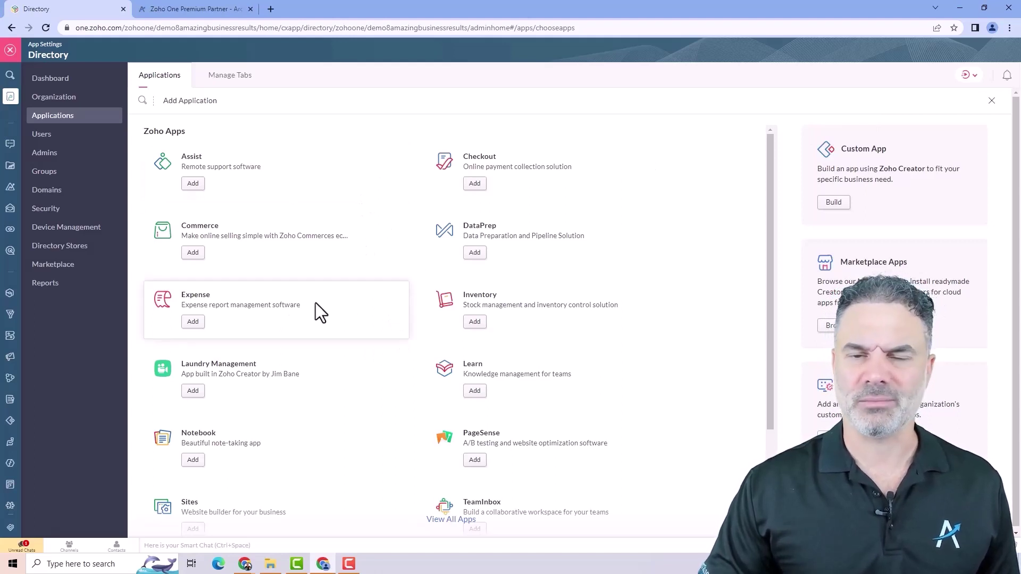
{"action": "scroll", "coordinate": [391, 244], "scroll_direction": "down", "scroll_amount": 2}
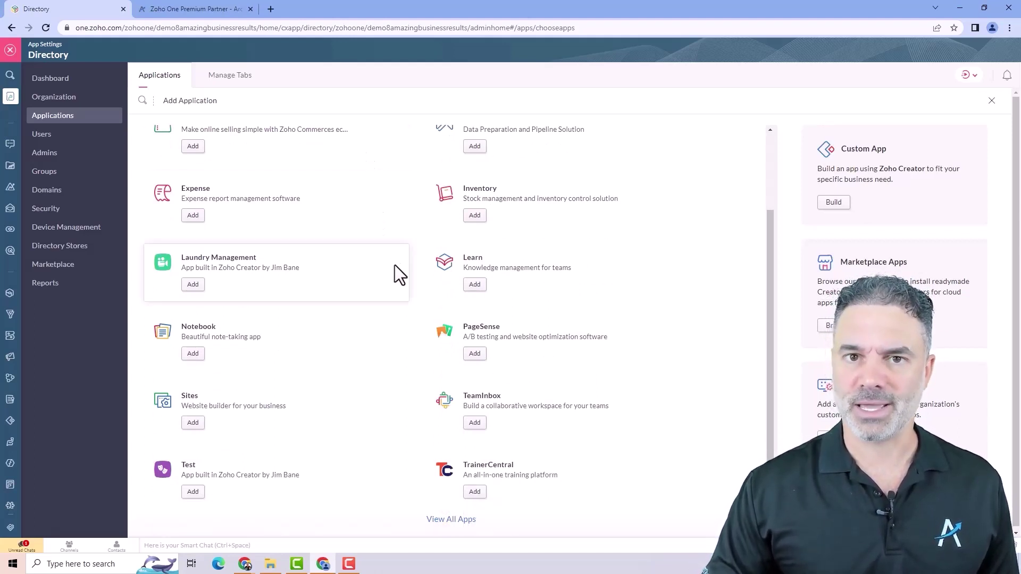
{"action": "left_click", "coordinate": [193, 354]}
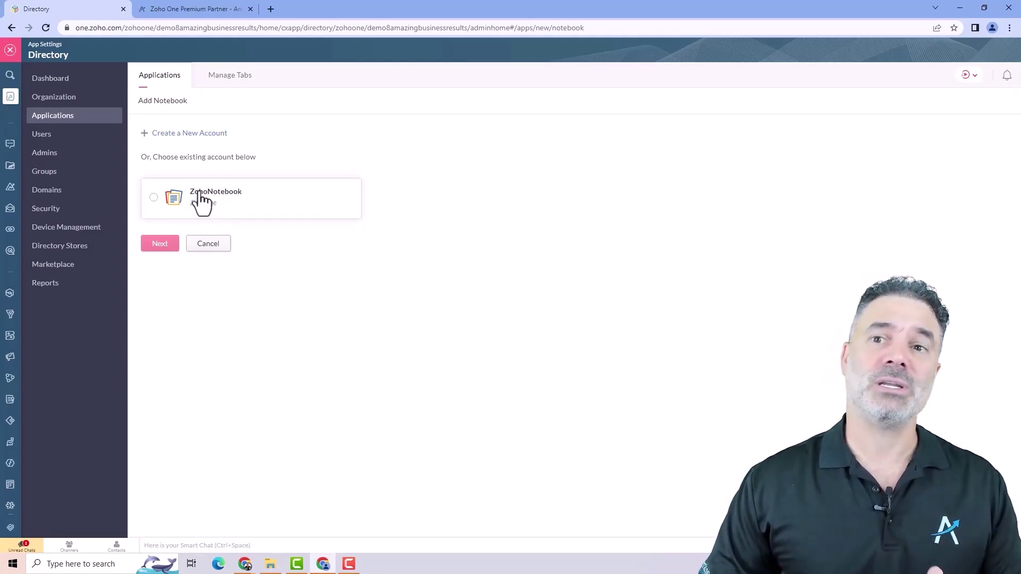
Step: Associate the existing ZohoNotebook account with Zoho One and acknowledge the success message
{"action": "left_click", "coordinate": [154, 196]}
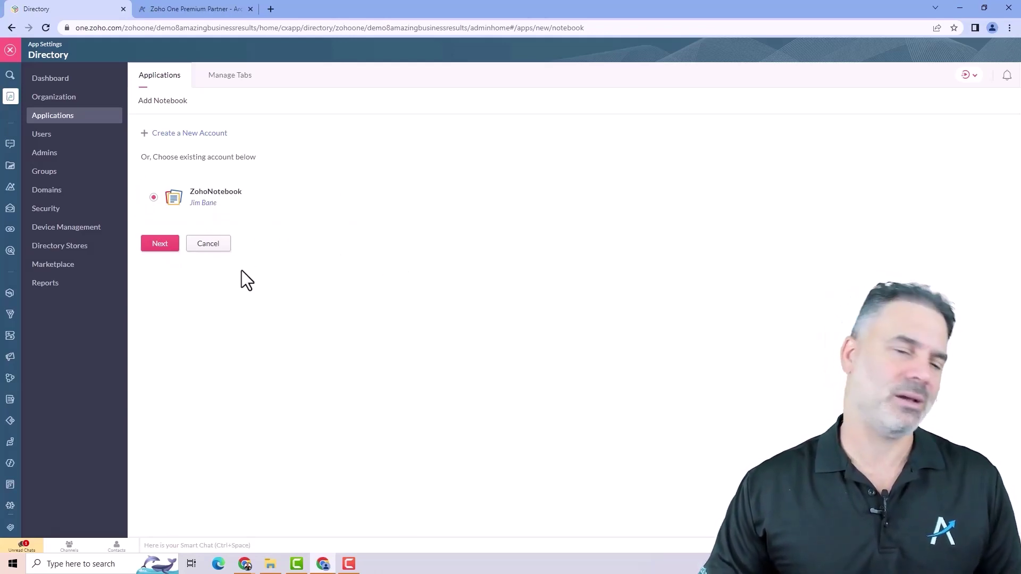
{"action": "left_click", "coordinate": [160, 244]}
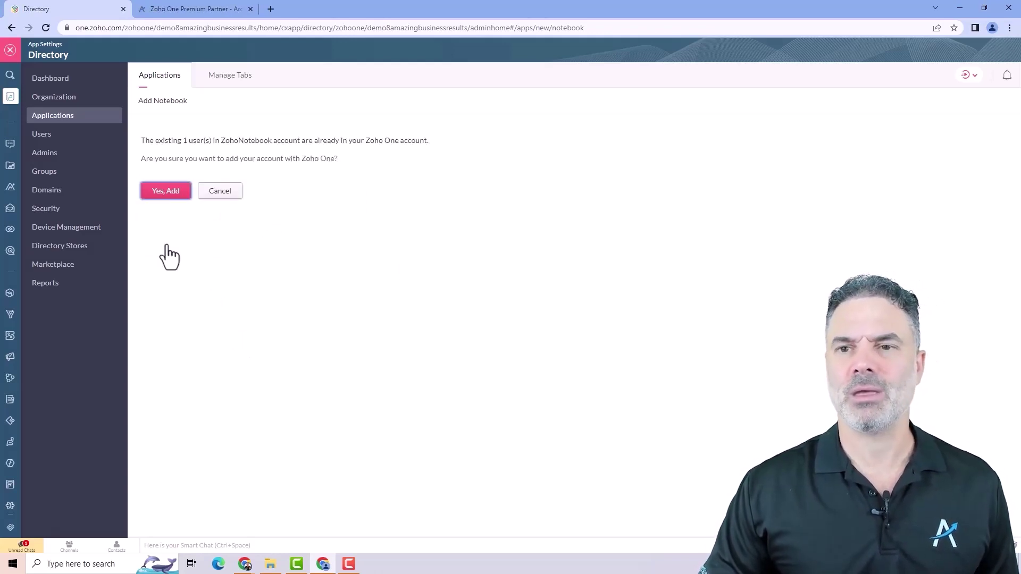
{"action": "left_click", "coordinate": [176, 189]}
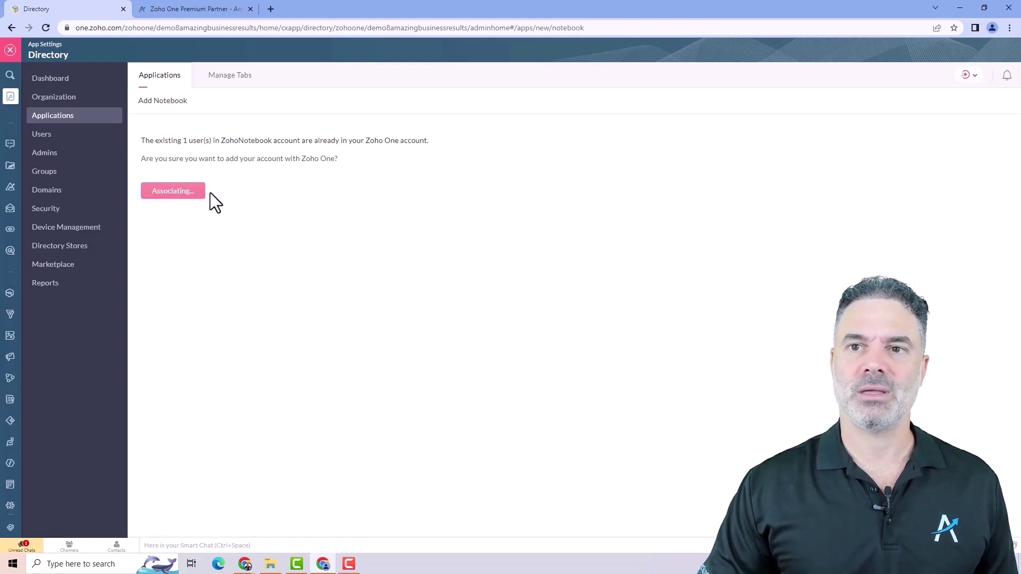
{"action": "left_click", "coordinate": [188, 192]}
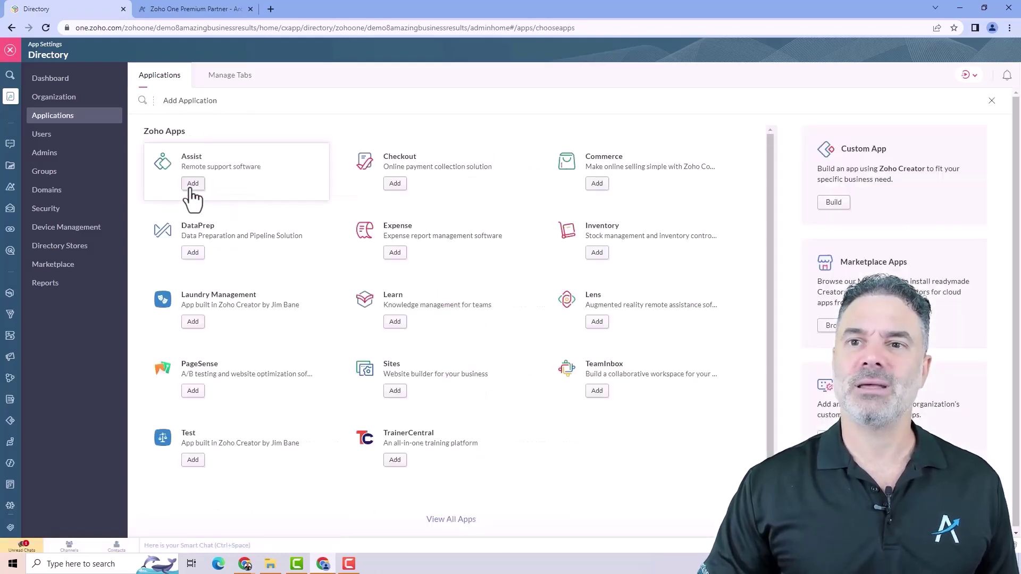
Step: Return to the Active Apps list and scroll through it to find Notebook
{"action": "left_click", "coordinate": [64, 118]}
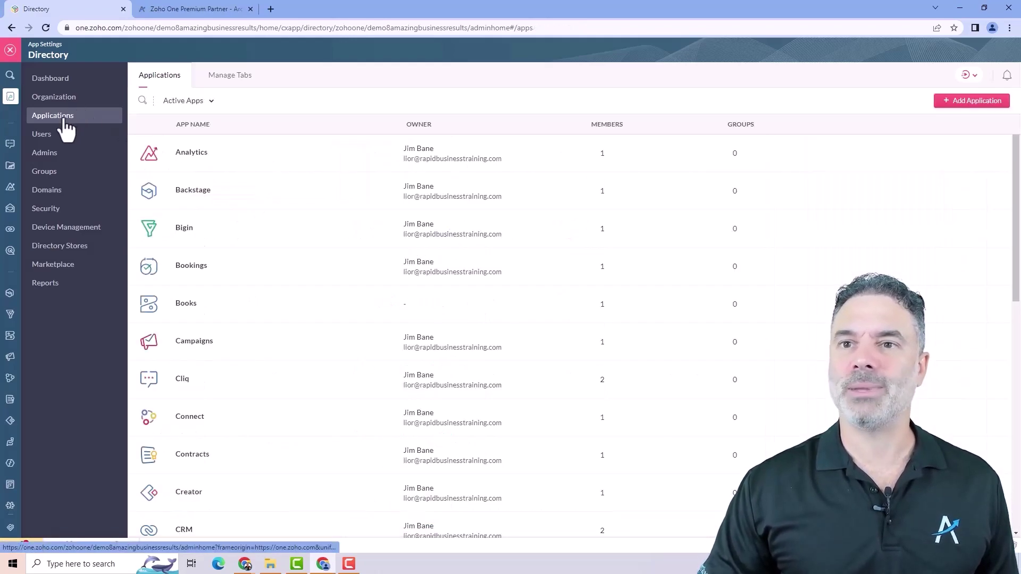
{"action": "scroll", "coordinate": [253, 253], "scroll_direction": "down", "scroll_amount": 7}
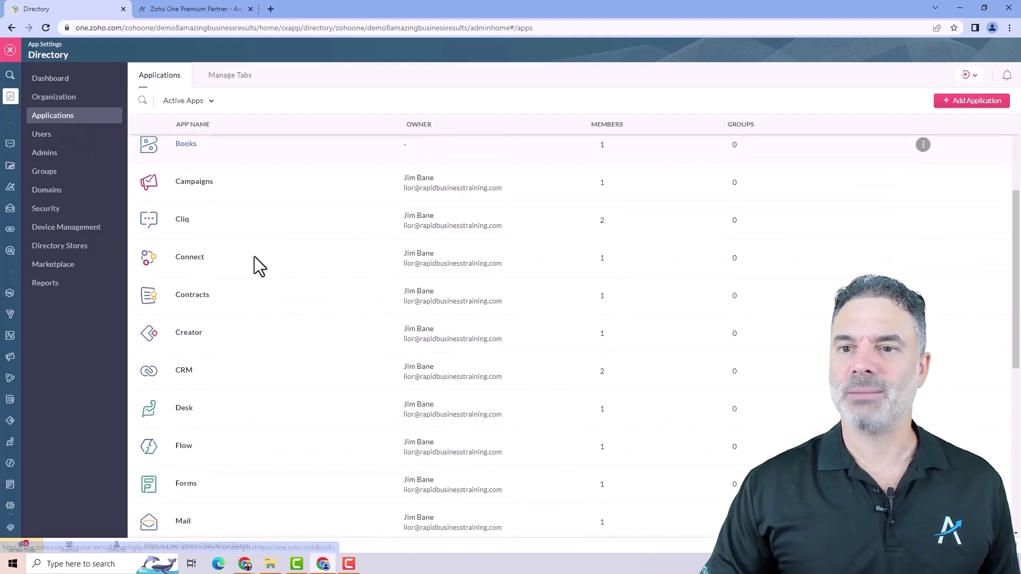
{"action": "scroll", "coordinate": [258, 270], "scroll_direction": "down", "scroll_amount": 1}
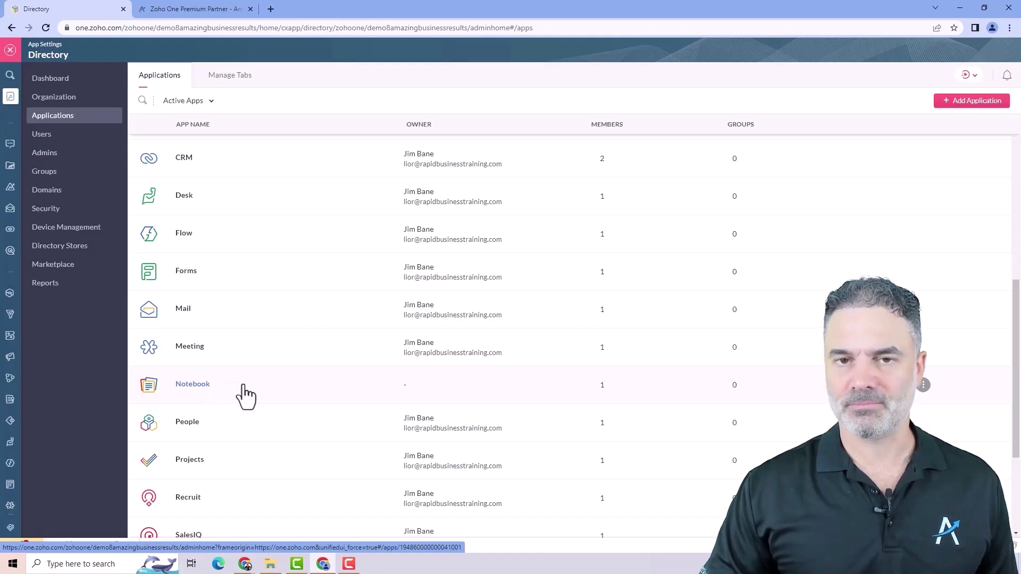
{"action": "scroll", "coordinate": [243, 373], "scroll_direction": "up", "scroll_amount": 7}
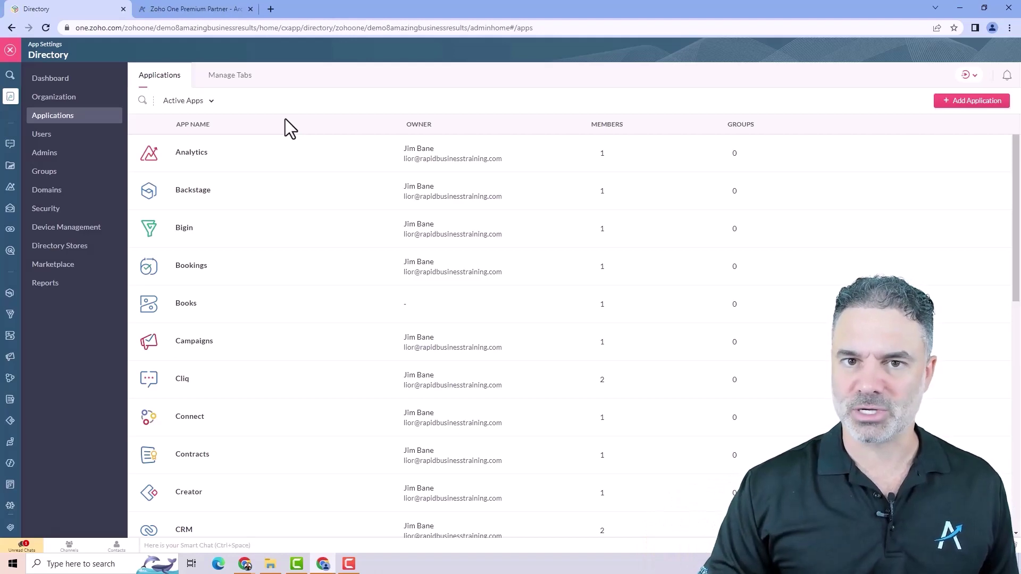
{"action": "key", "text": "F10"}
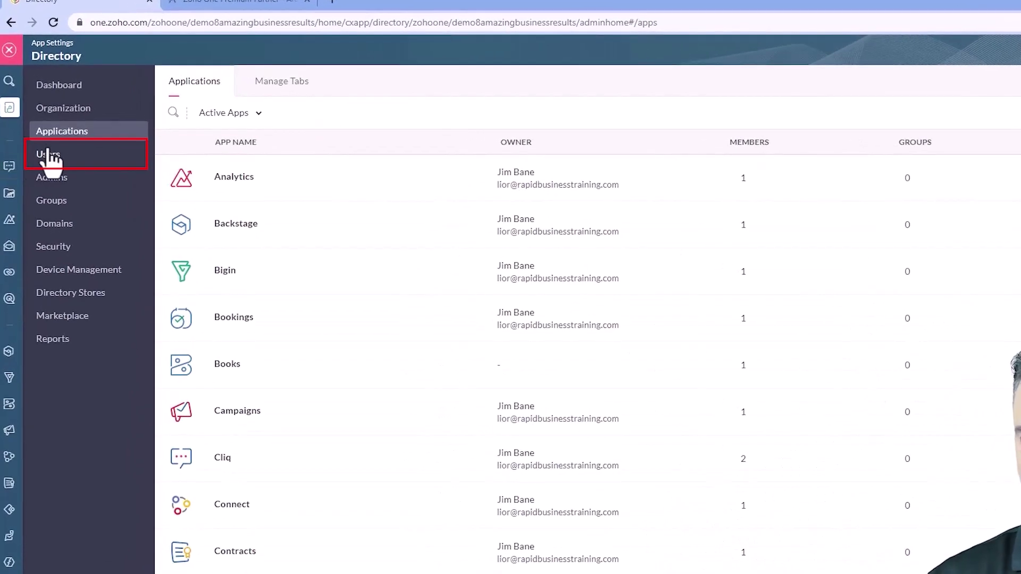
Step: Show the Users list with its two active users, their 3 and 25 apps, and last-login status
{"action": "left_click", "coordinate": [48, 154]}
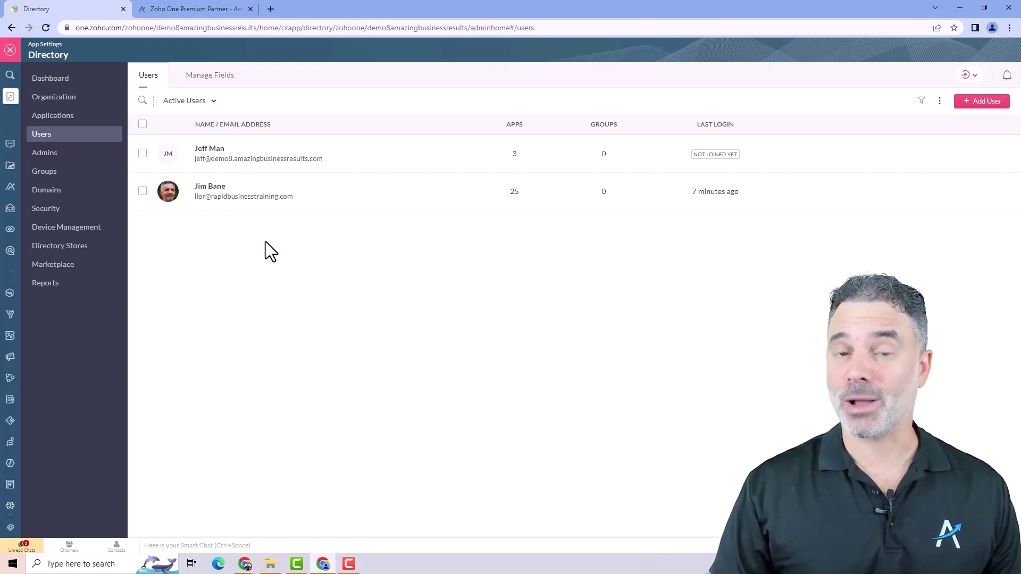
Step: Assign Notebook with the User role to the not-yet-joined user's profile
{"action": "left_click", "coordinate": [239, 163]}
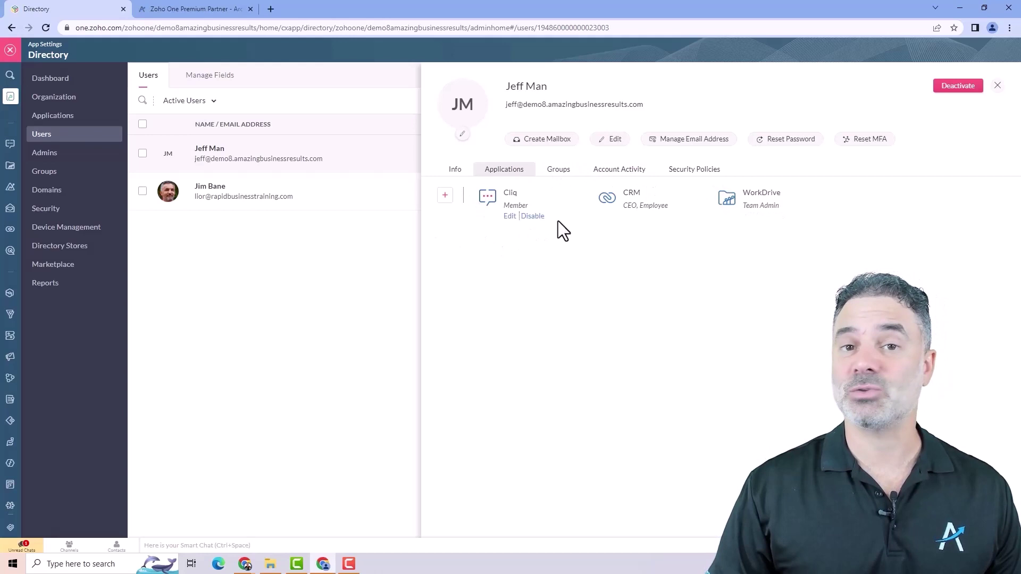
{"action": "left_click", "coordinate": [446, 198]}
{"action": "scroll", "coordinate": [463, 255], "scroll_direction": "down", "scroll_amount": 1}
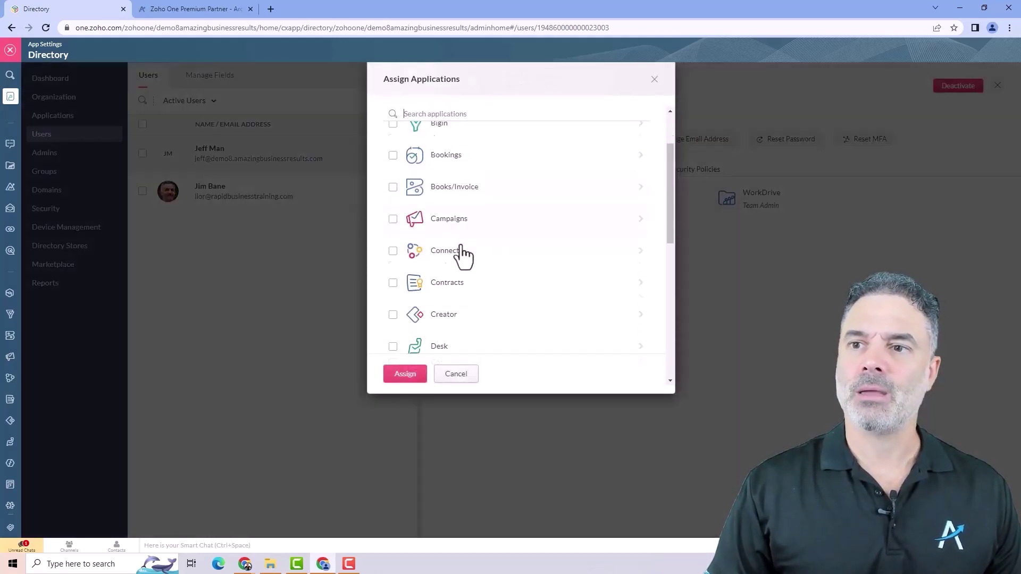
{"action": "scroll", "coordinate": [462, 256], "scroll_direction": "down", "scroll_amount": 6}
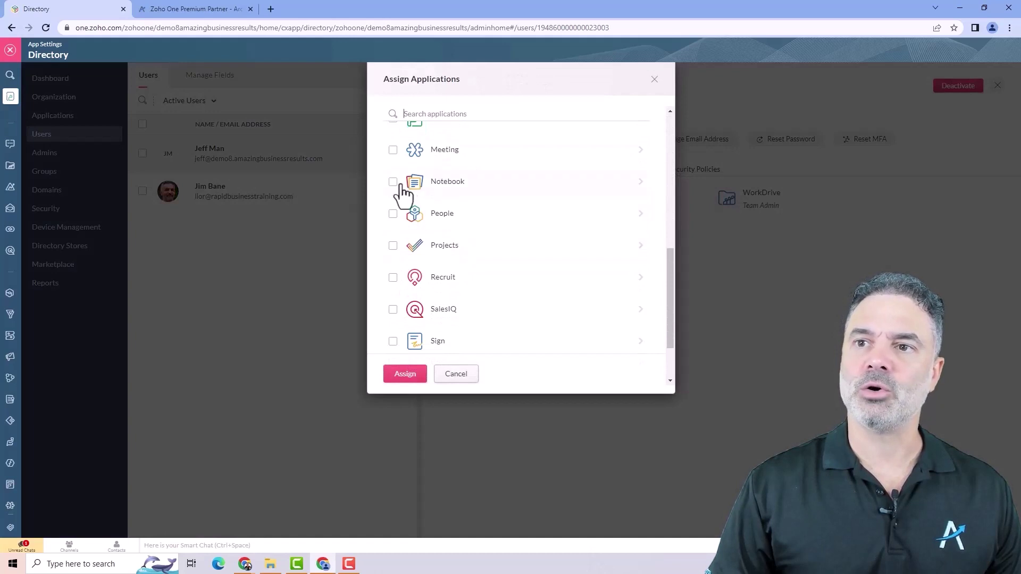
{"action": "left_click", "coordinate": [393, 182]}
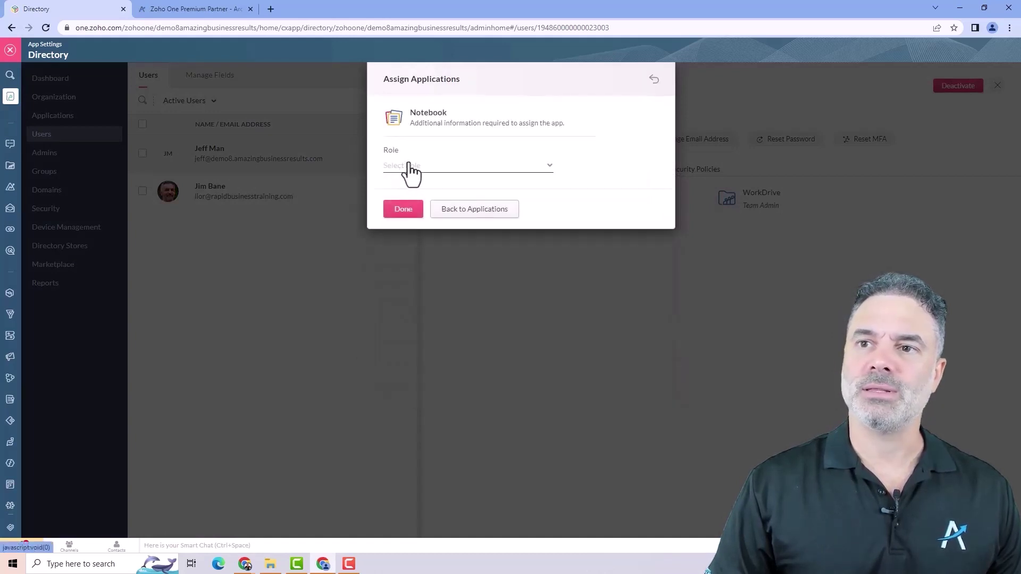
{"action": "left_click", "coordinate": [410, 166]}
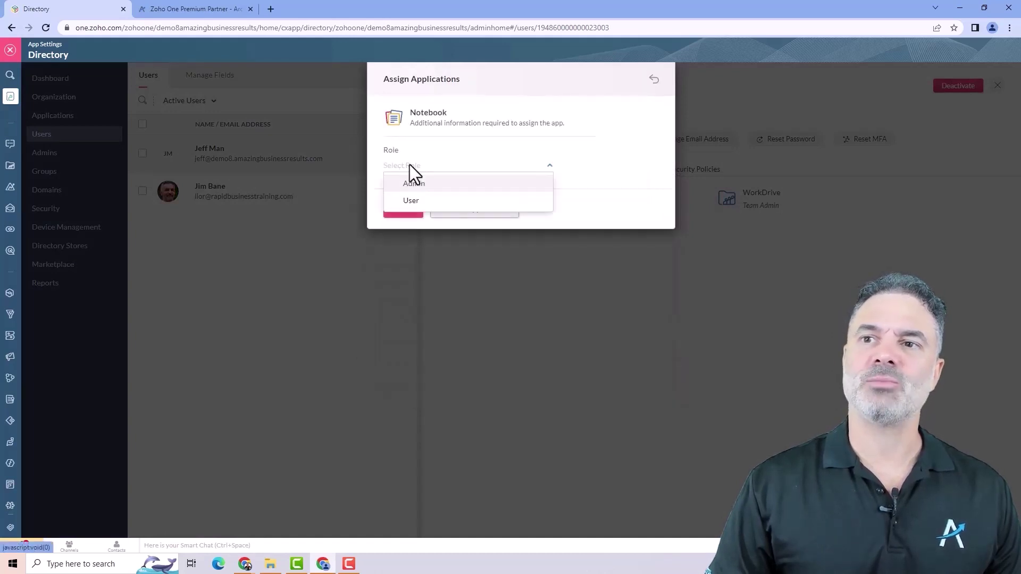
{"action": "left_click", "coordinate": [436, 202]}
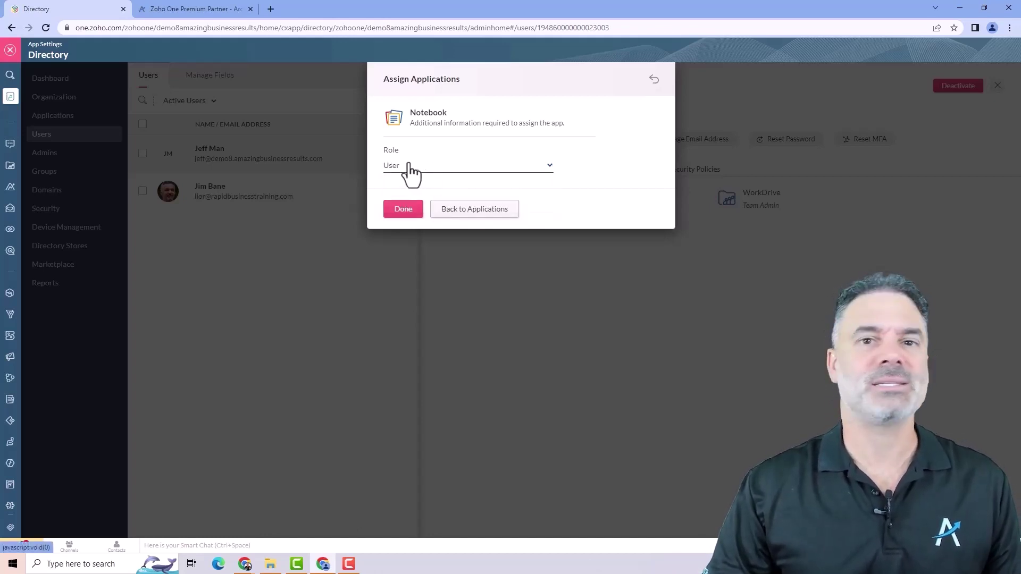
{"action": "left_click", "coordinate": [400, 210]}
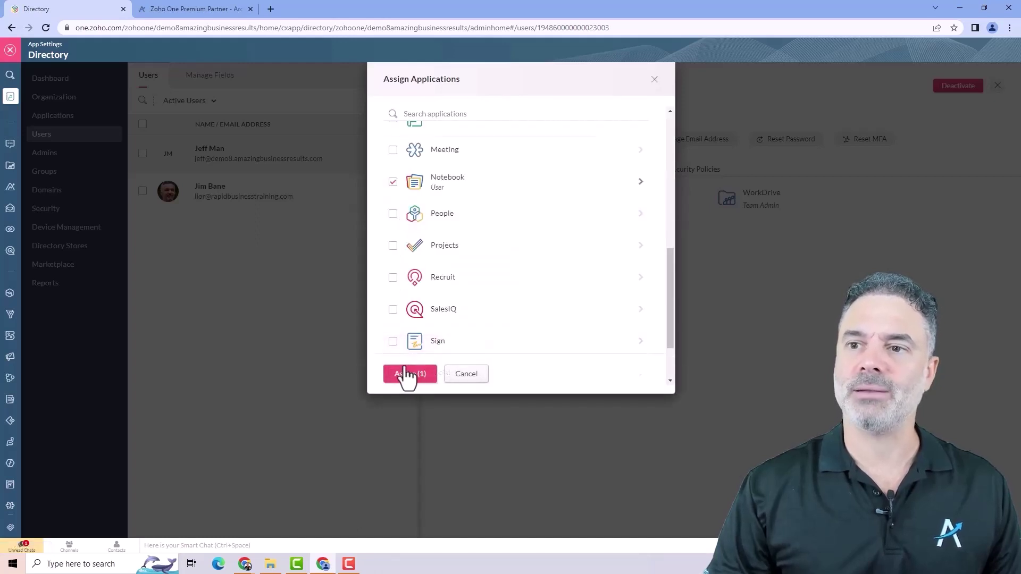
{"action": "left_click", "coordinate": [407, 375]}
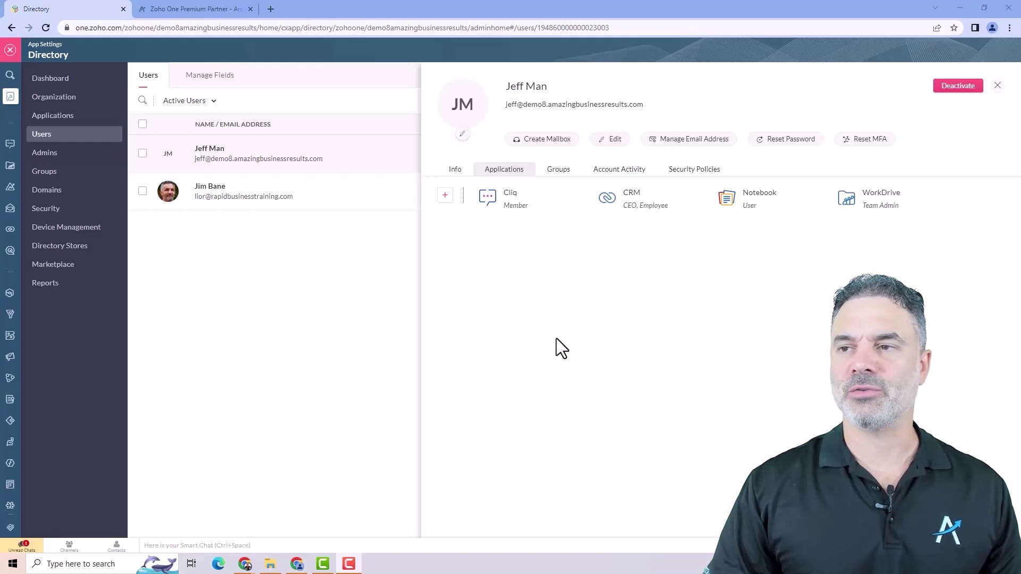
{"action": "left_click", "coordinate": [693, 142]}
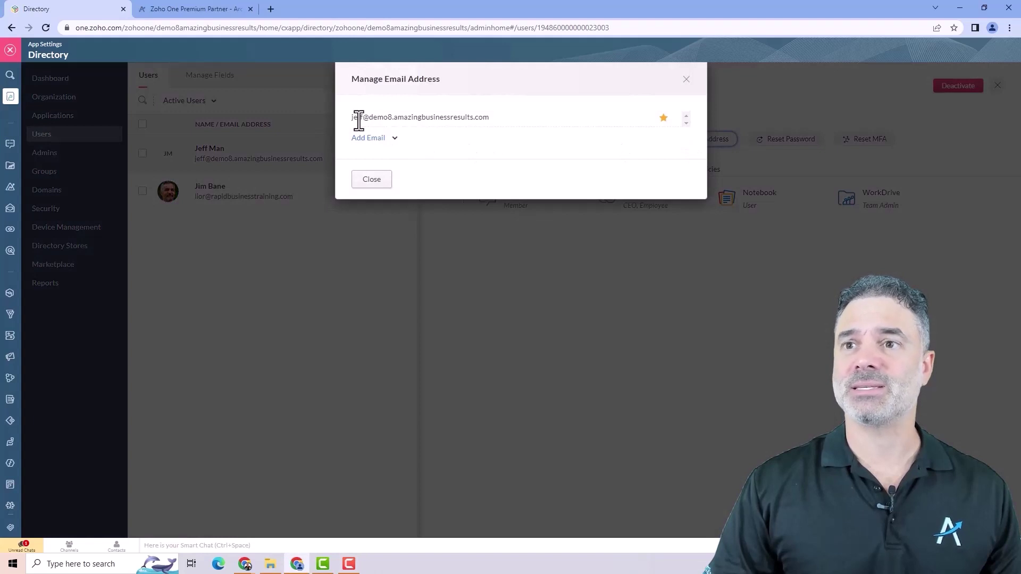
{"action": "left_click_drag", "start_coordinate": [353, 118], "coordinate": [483, 124]}
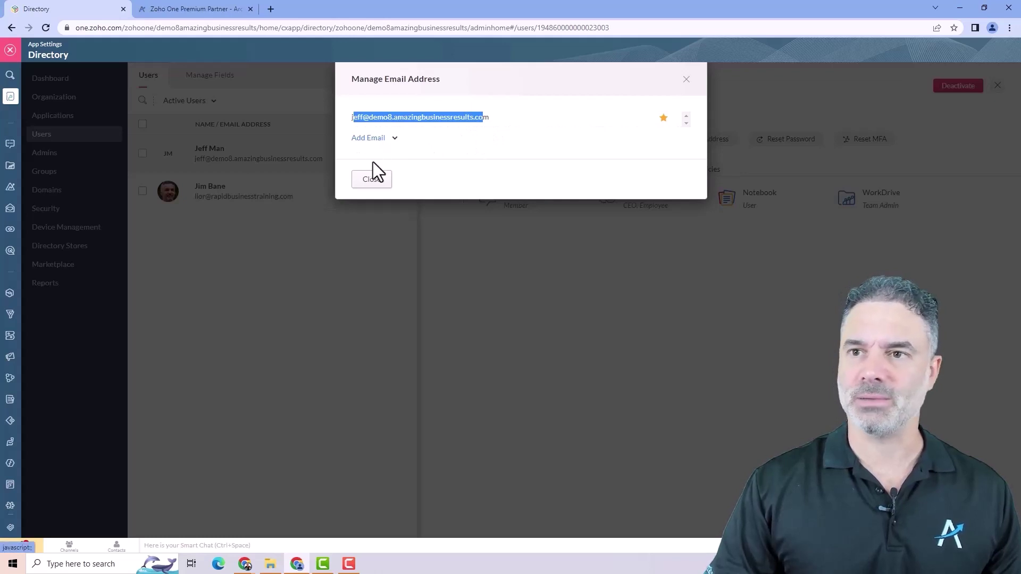
{"action": "left_click", "coordinate": [373, 181]}
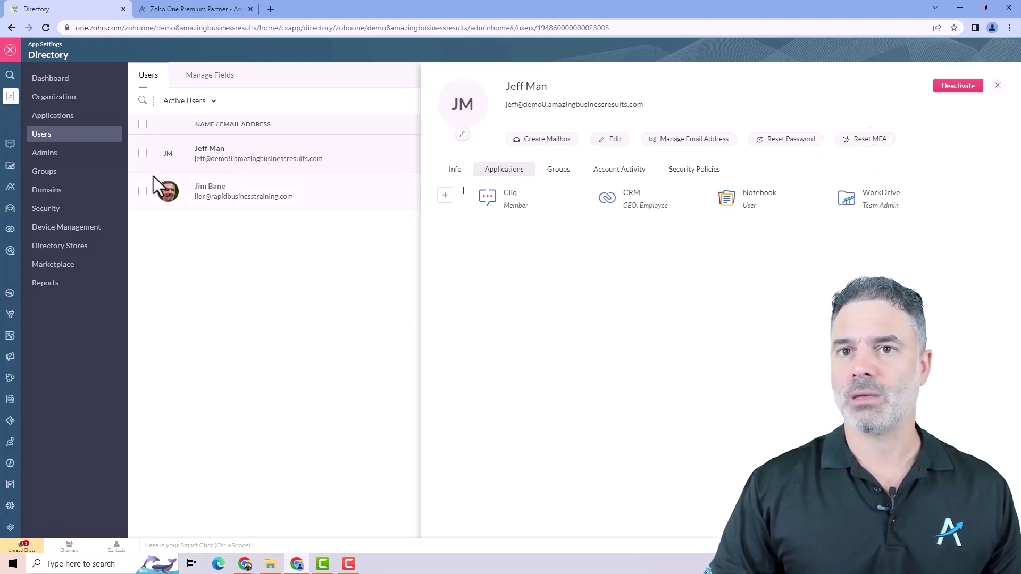
Step: Show the Admins page listing the organization's single Owner admin
{"action": "left_click", "coordinate": [47, 154]}
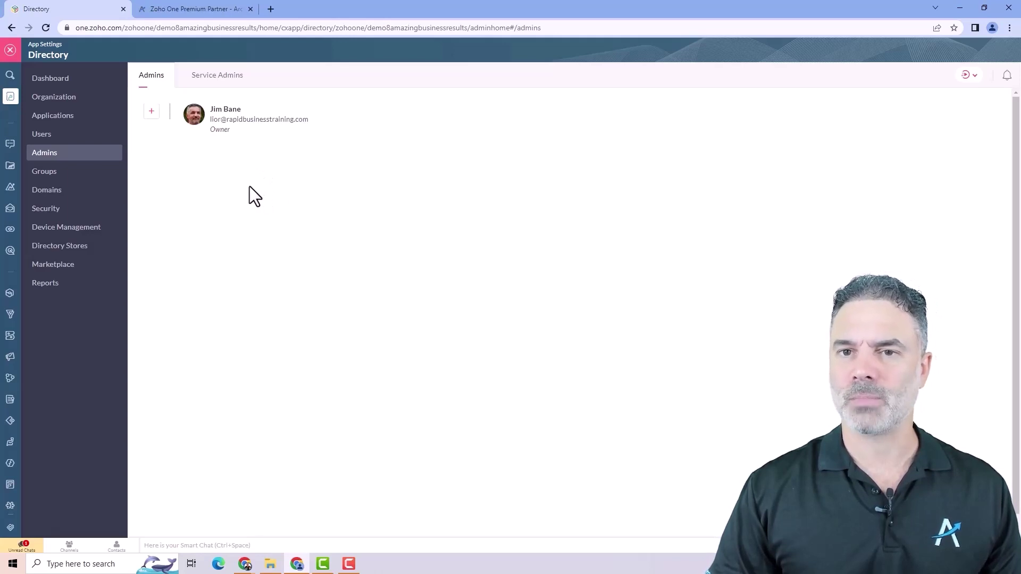
Step: Review the two domains, highlighting rapidbusinesstraining.com, then return to the Users list
{"action": "left_click", "coordinate": [58, 193]}
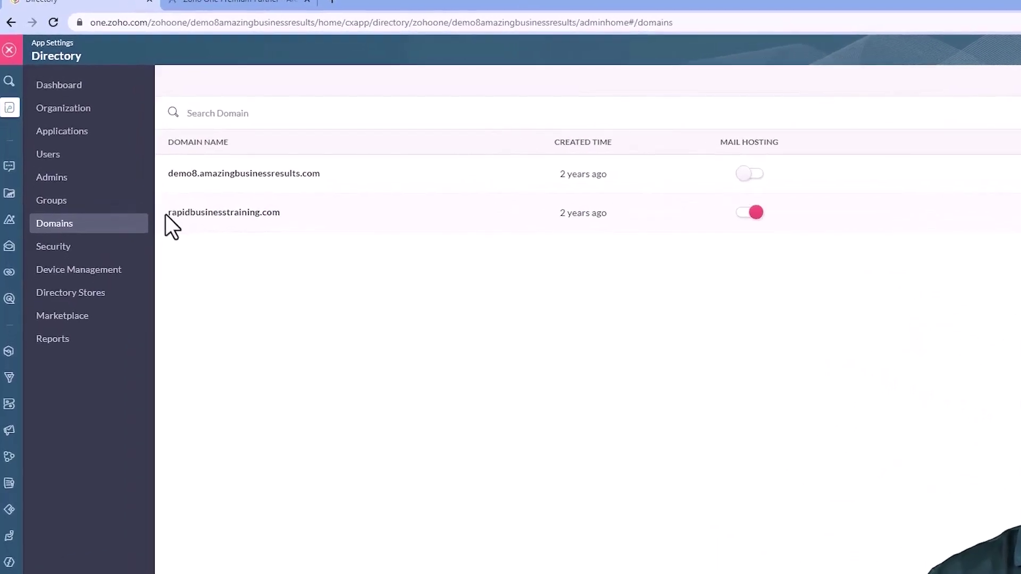
{"action": "left_click_drag", "start_coordinate": [164, 215], "coordinate": [278, 214]}
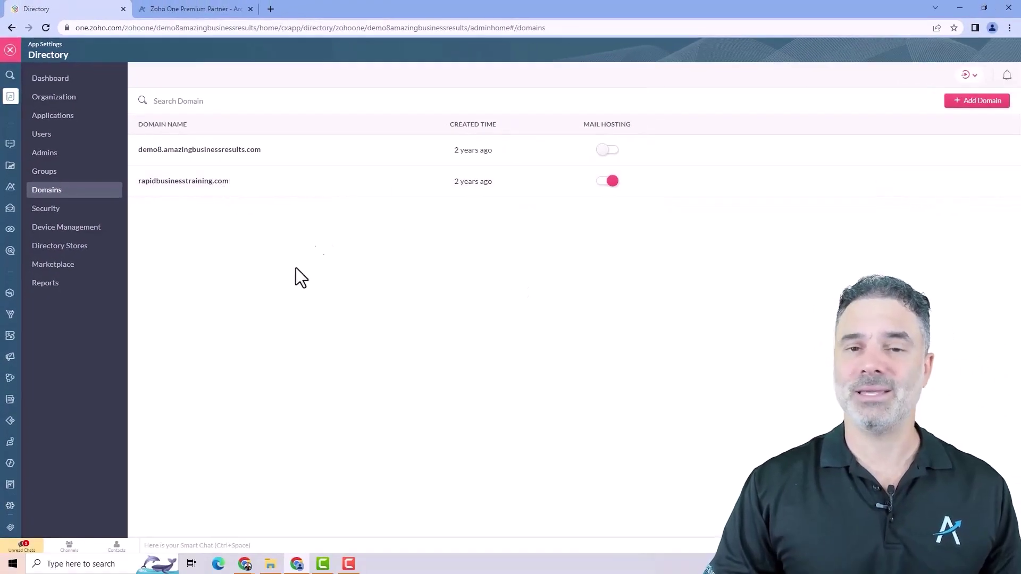
{"action": "left_click", "coordinate": [42, 135]}
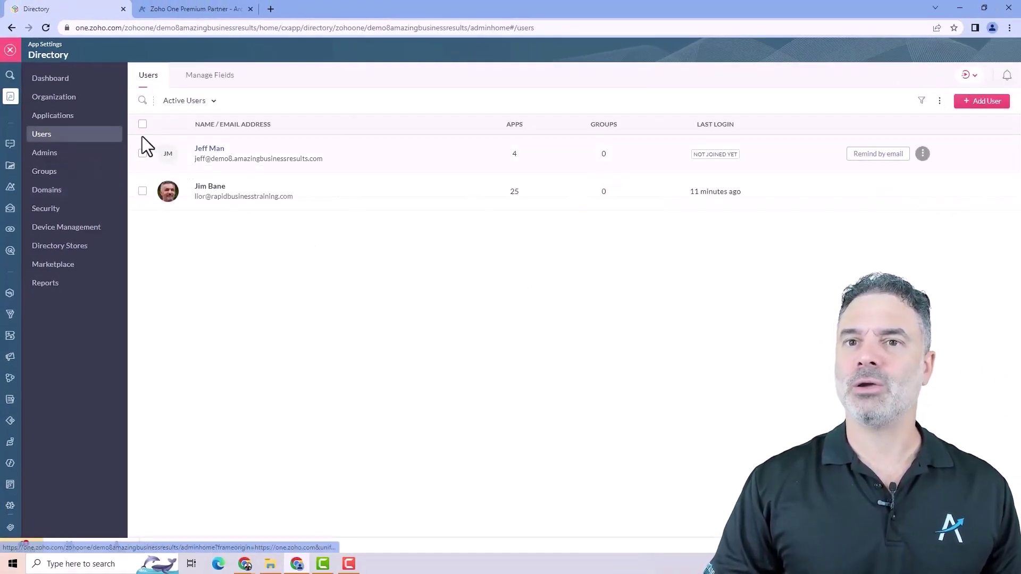
Step: Open a new user form on the rapidbusinesstraining.com domain, appending 1 to the email name
{"action": "left_click", "coordinate": [982, 102]}
{"action": "left_click", "coordinate": [536, 189]}
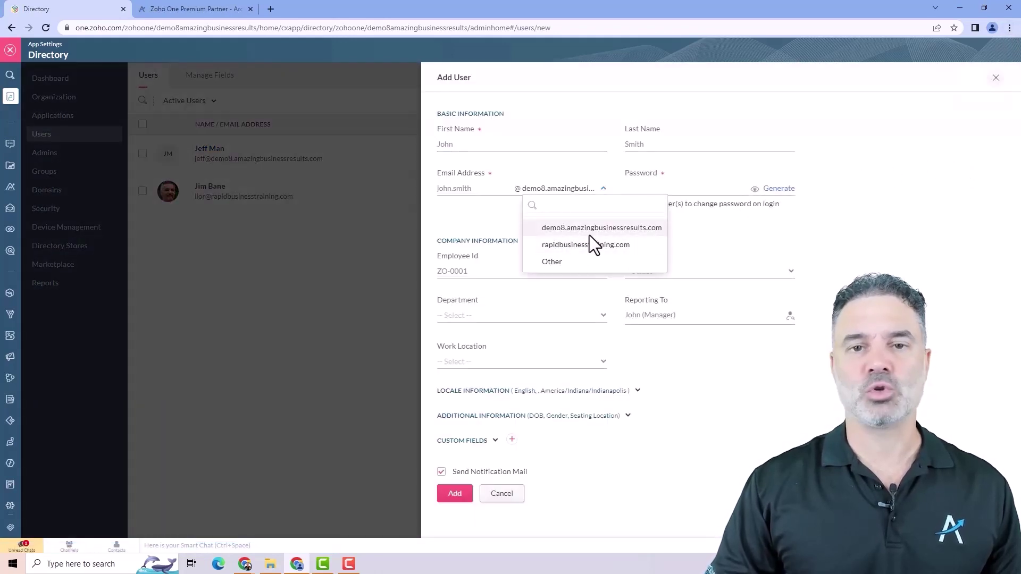
{"action": "left_click", "coordinate": [483, 190]}
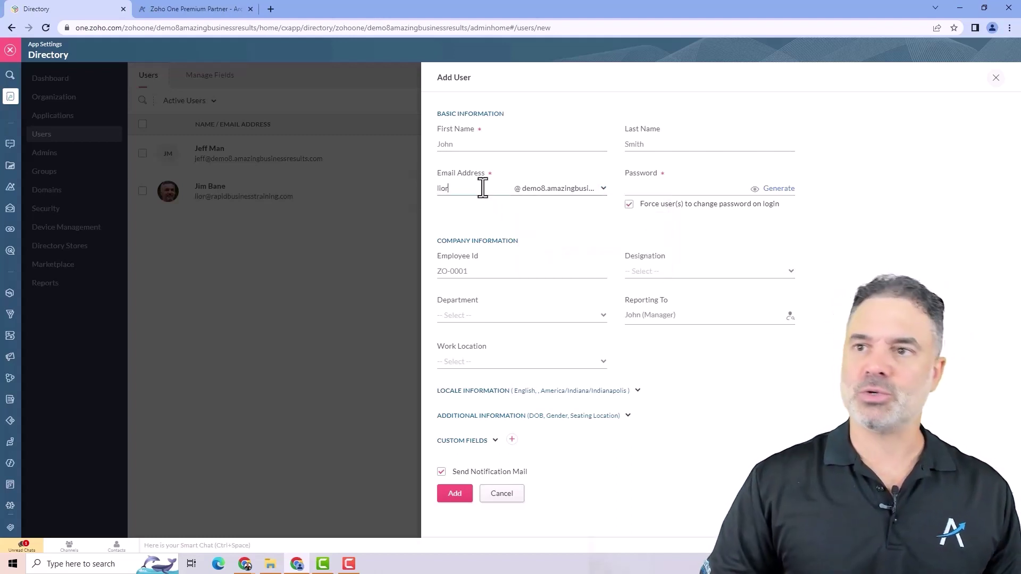
{"action": "left_click", "coordinate": [559, 189]}
{"action": "left_click", "coordinate": [563, 244]}
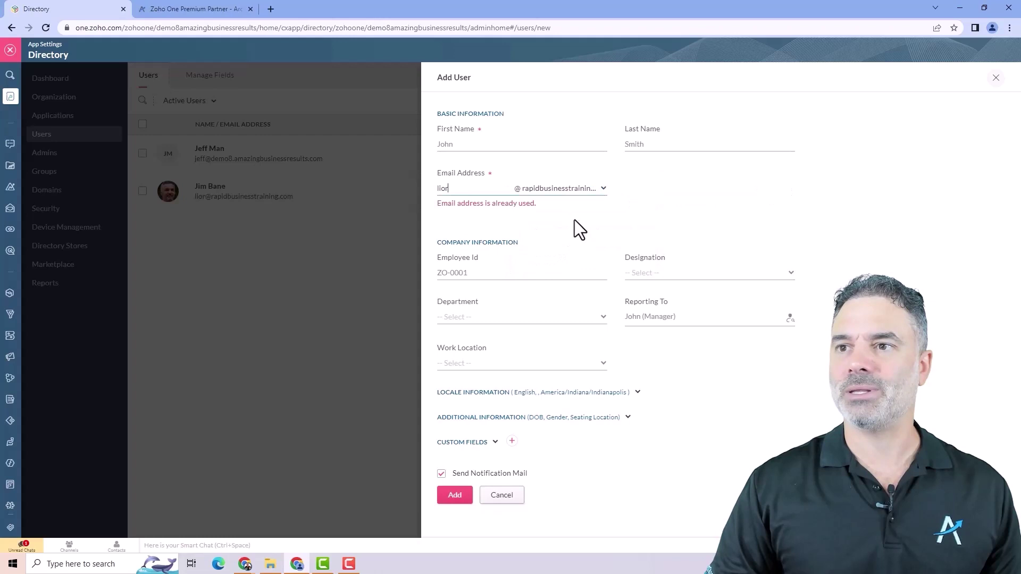
{"action": "left_click", "coordinate": [463, 189]}
{"action": "type", "text": "1"}
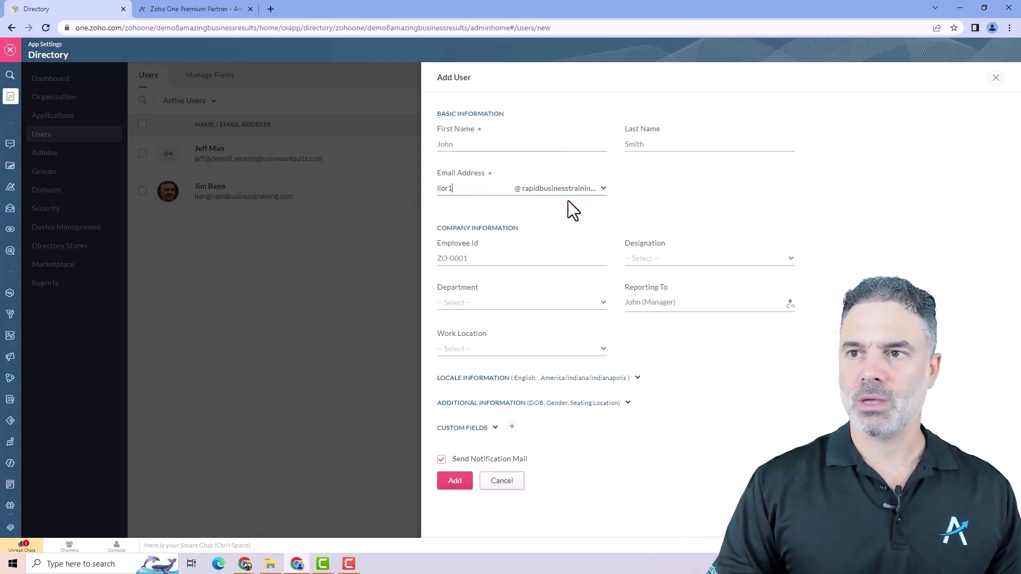
{"action": "left_click", "coordinate": [547, 193]}
{"action": "left_click", "coordinate": [558, 269]}
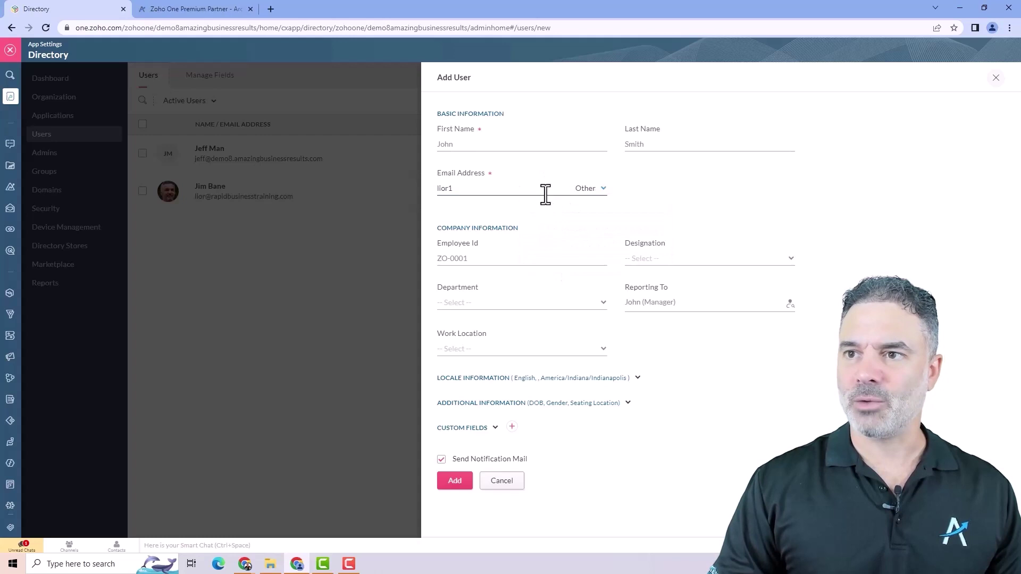
{"action": "type", "text": "@"}
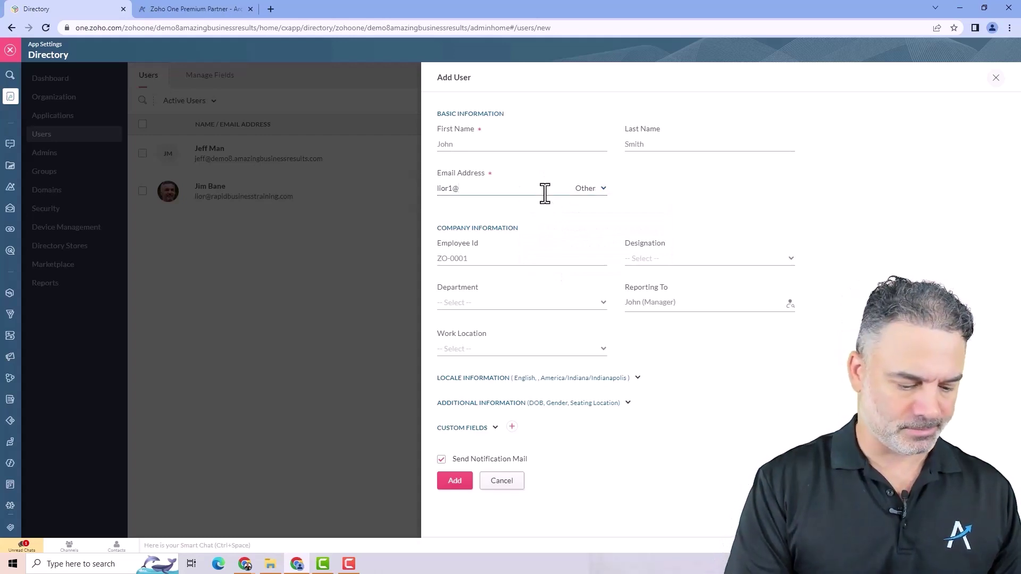
{"action": "type", "text": "blah.com"}
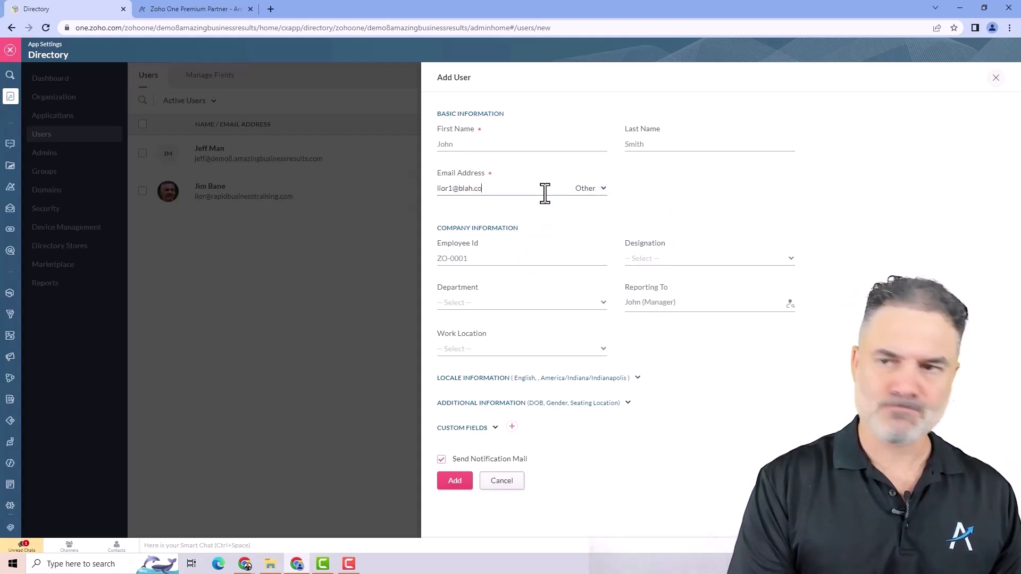
{"action": "key", "text": "ctrl+a"}
{"action": "left_click_drag", "start_coordinate": [485, 190], "coordinate": [405, 196]}
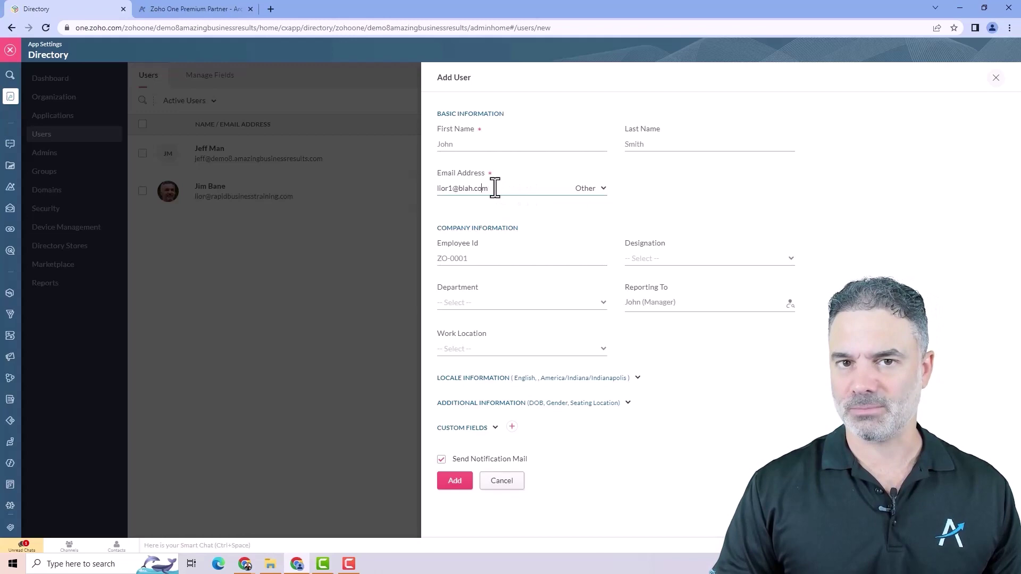
{"action": "left_click", "coordinate": [499, 481]}
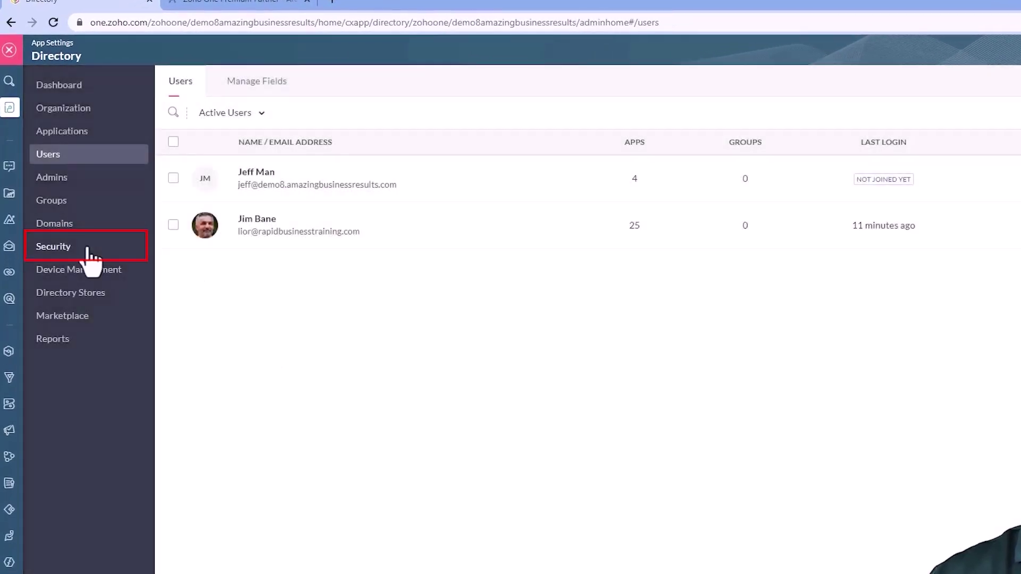
Step: Go through Security's Getting Started to the Default Policy's Multi-Factor Authentication (MFA) tab
{"action": "left_click", "coordinate": [72, 247]}
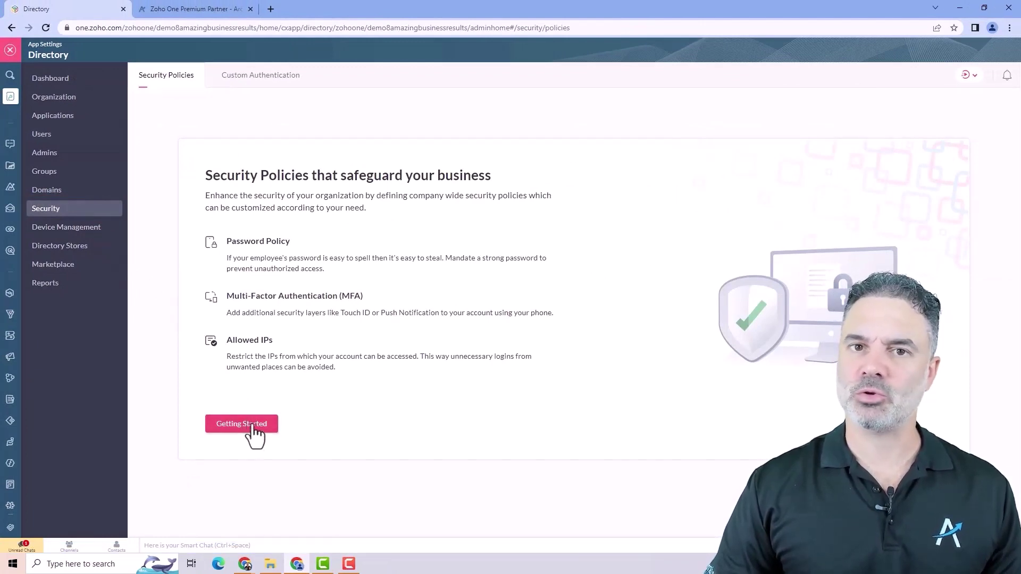
{"action": "left_click", "coordinate": [252, 426]}
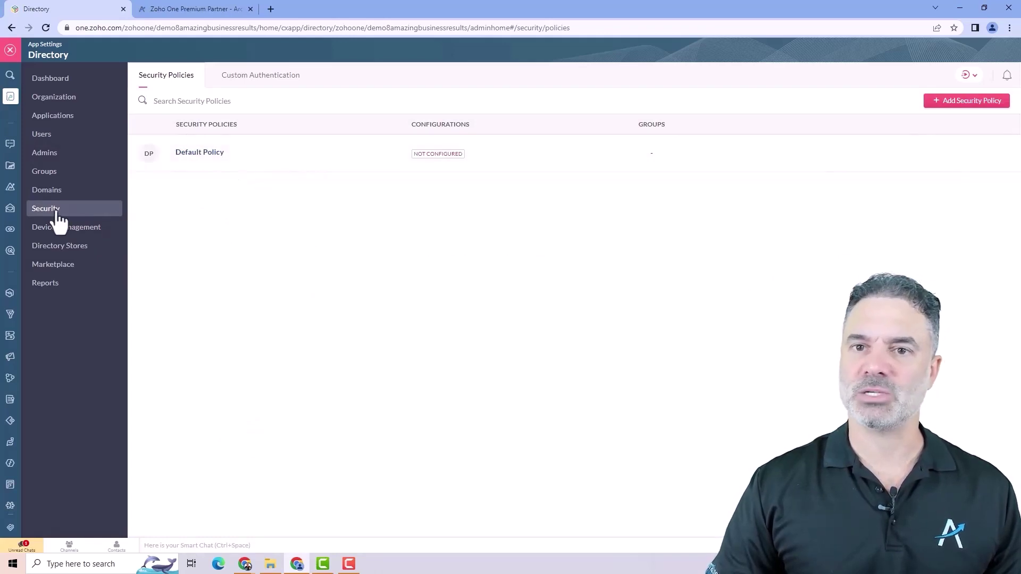
{"action": "left_click", "coordinate": [223, 162]}
{"action": "left_click", "coordinate": [640, 155]}
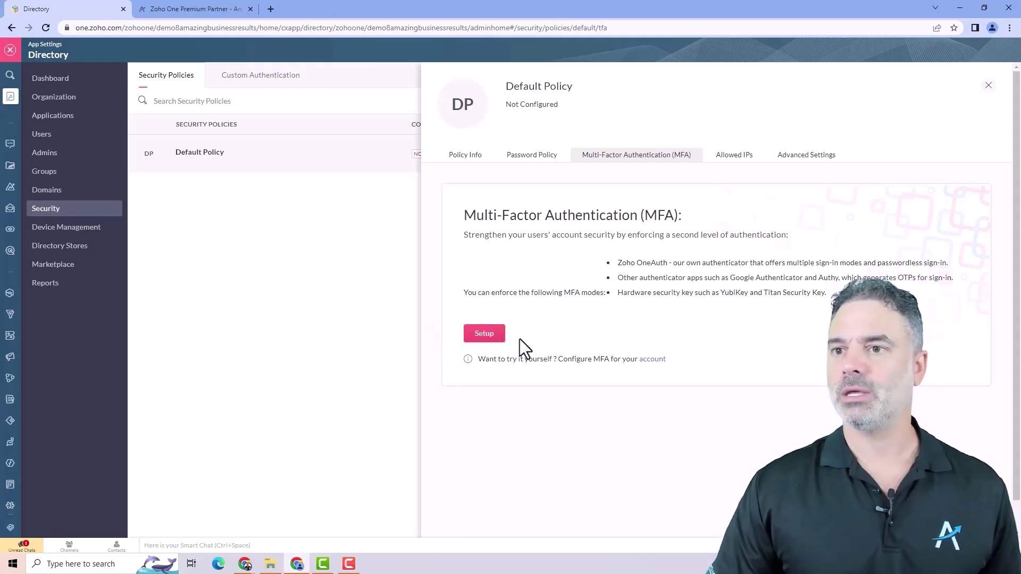
{"action": "left_click", "coordinate": [484, 335]}
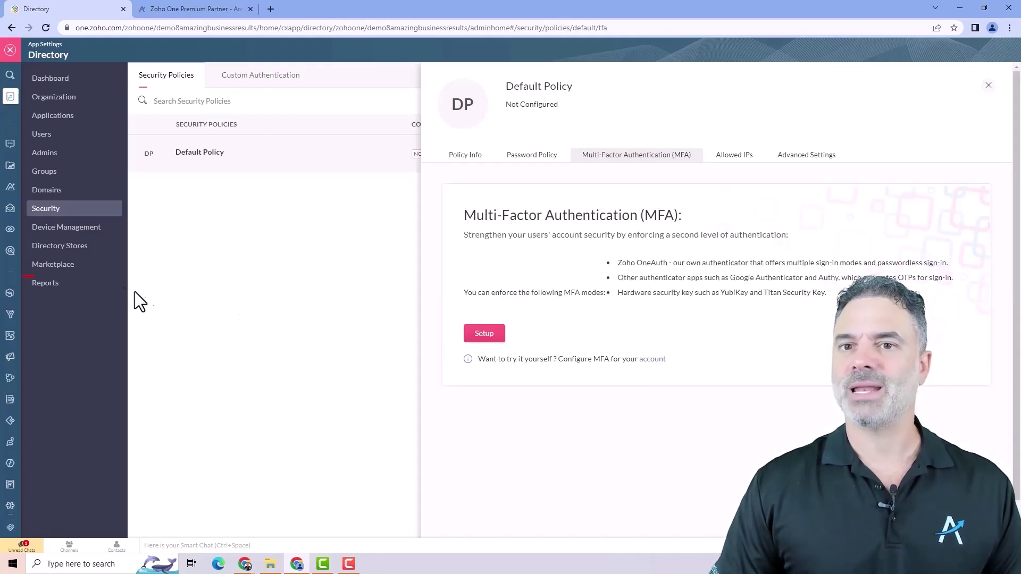
Step: Open Marketplace from the Directory sidebar to view Applications and Telephony integrations
{"action": "left_click", "coordinate": [60, 267]}
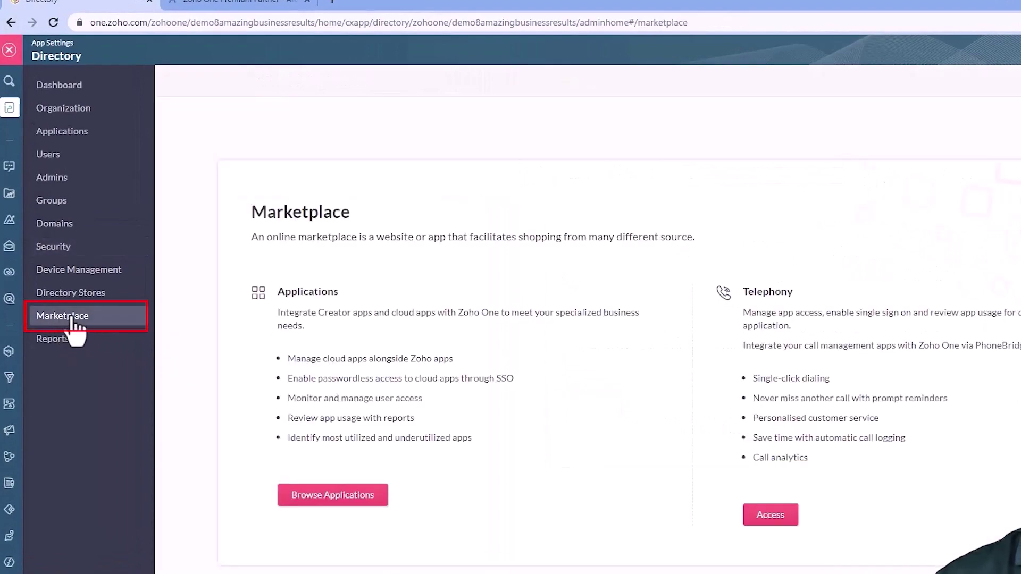